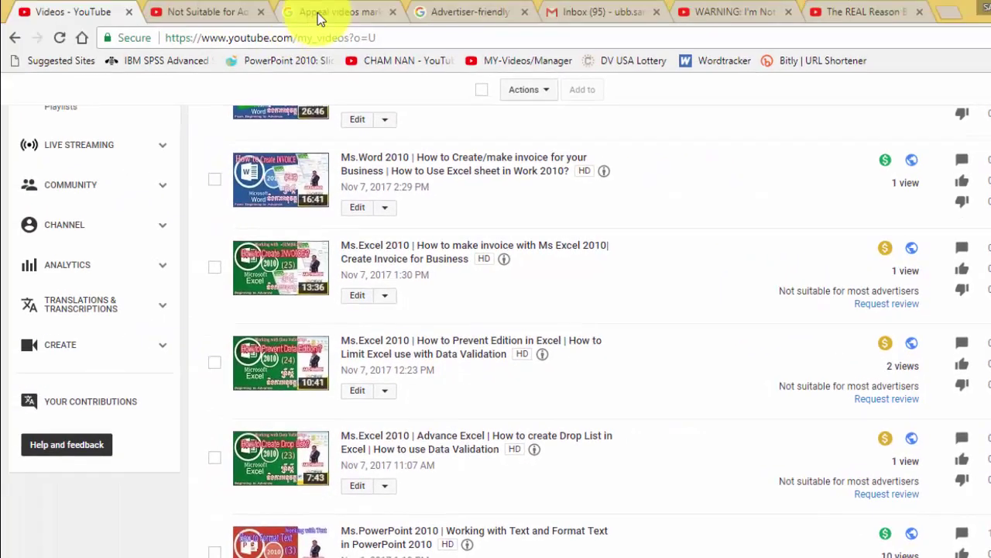
- Open the help article on appealing videos marked "Not suitable for most advertisers" and read its yellow-icon and appeal guidance
left_click(344, 12)
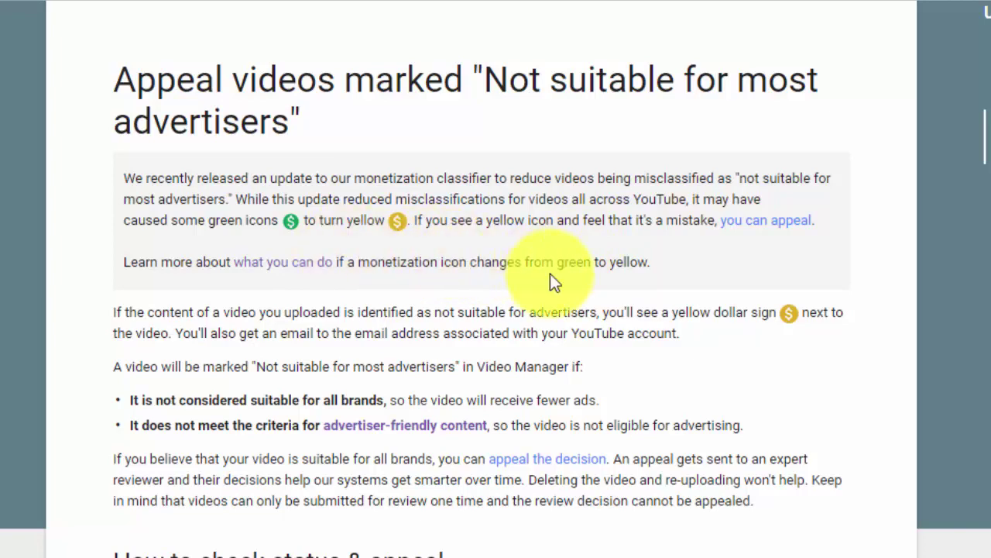
scroll(389, 286, "down", 4)
scroll(391, 294, "up", 7)
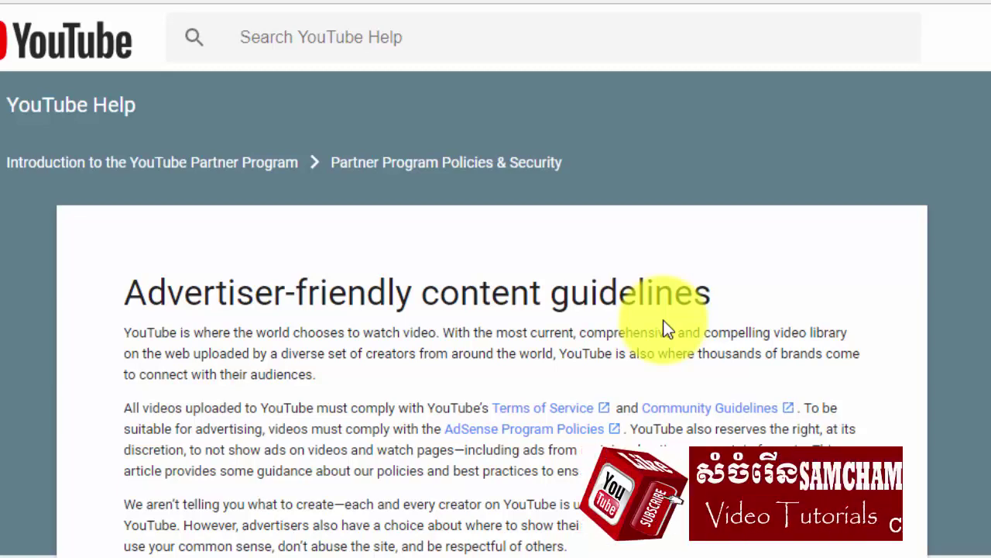
- Read the advertiser-friendly content guidelines from the introduction through the first categories of content unsuitable for most advertisers
scroll(663, 321, "down", 3)
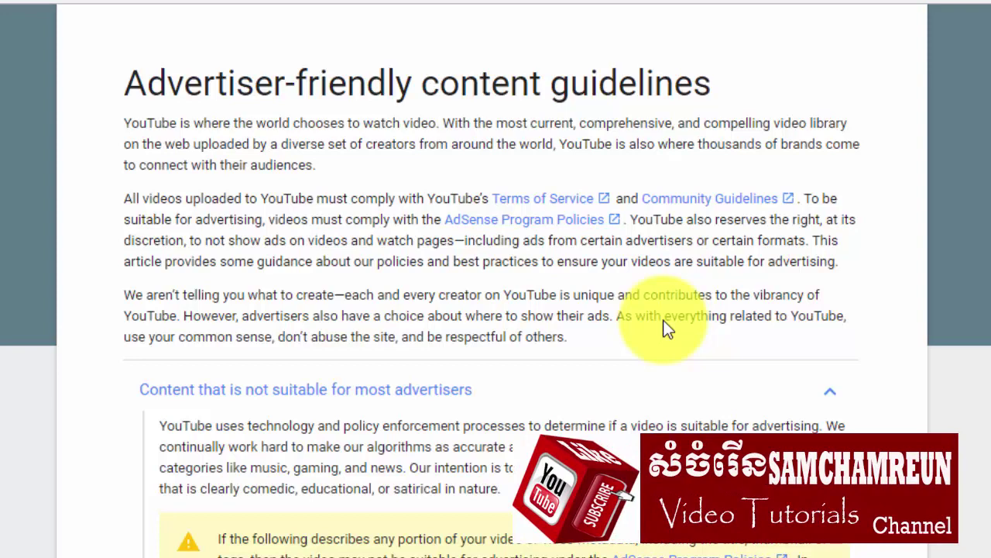
scroll(664, 316, "down", 4)
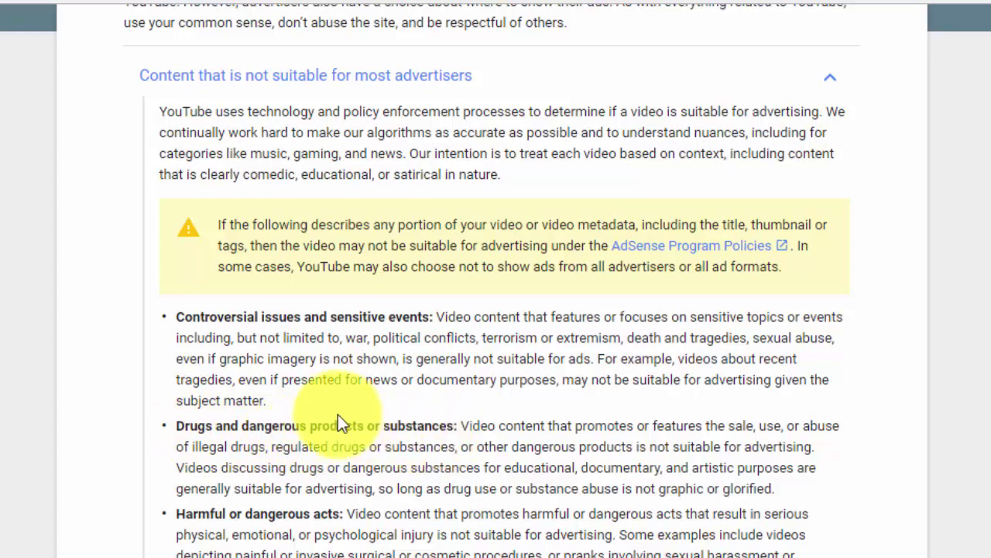
scroll(390, 445, "down", 1)
scroll(390, 446, "down", 3)
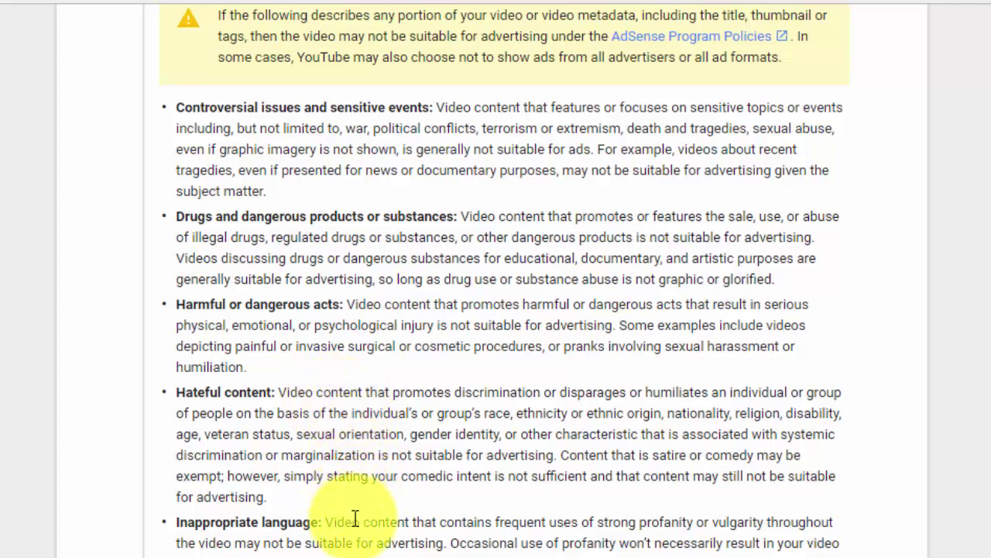
scroll(381, 527, "down", 1)
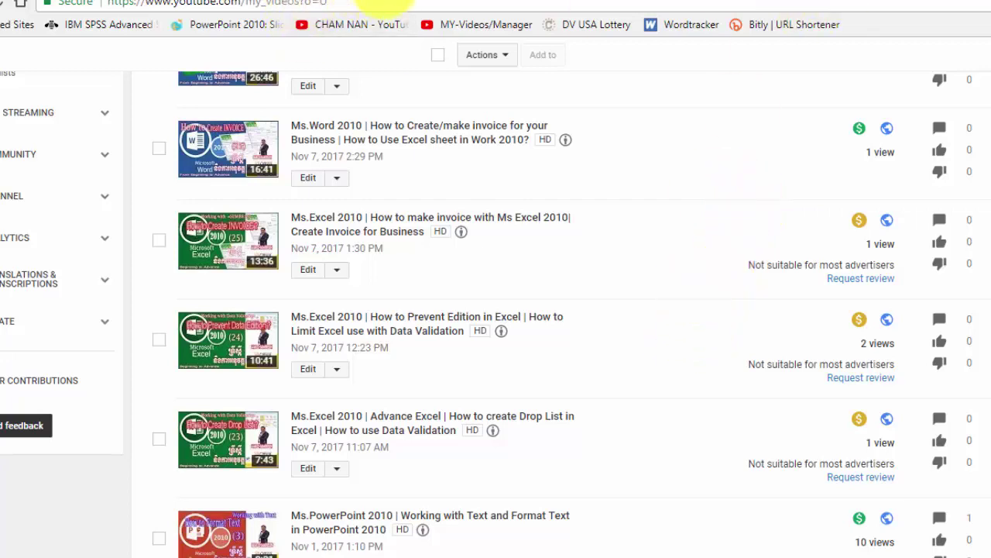
- Return to the advertiser-friendly guidelines and examine the remaining unsuitable-content categories, including inappropriate language, sexually suggestive content and violence
left_click(379, 4)
scroll(349, 416, "down", 2)
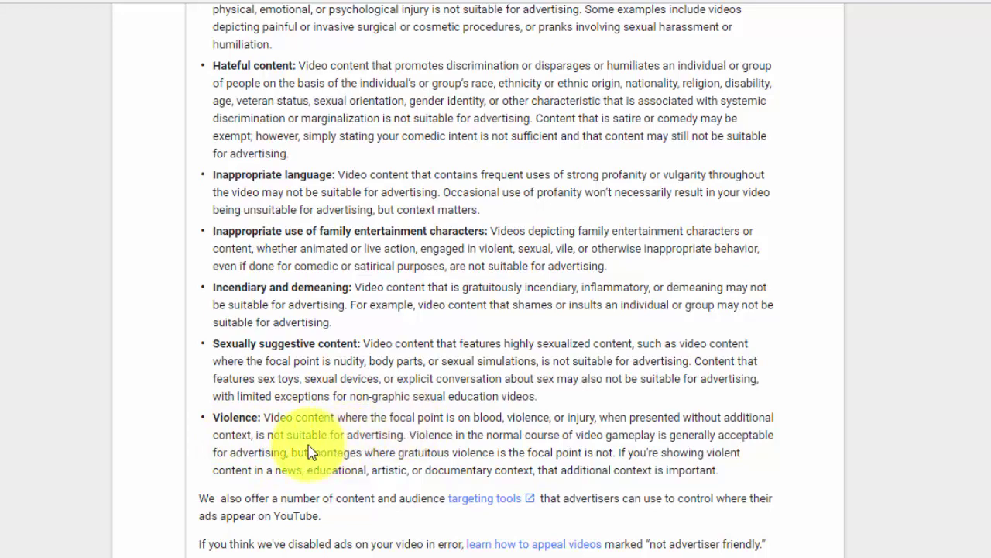
scroll(308, 452, "down", 1)
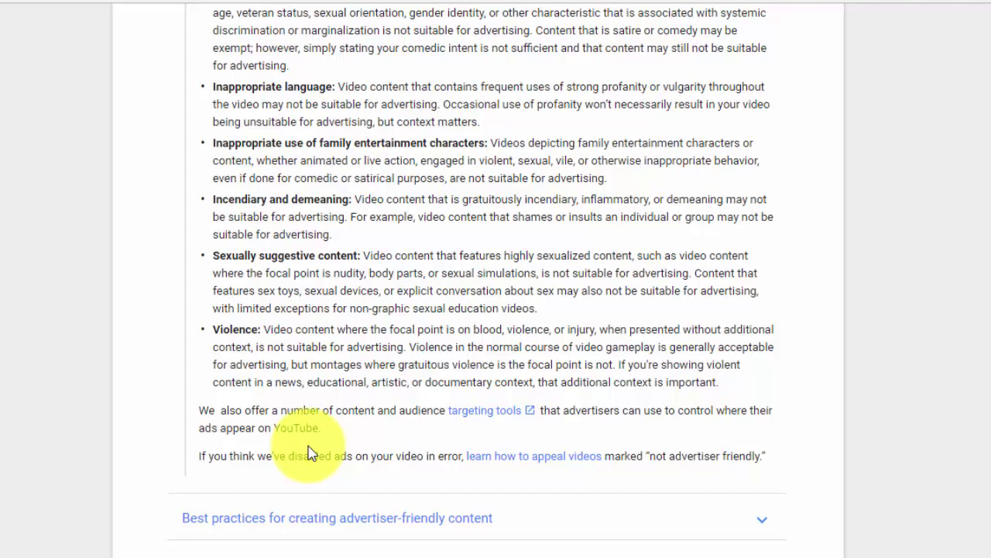
scroll(309, 449, "up", 3)
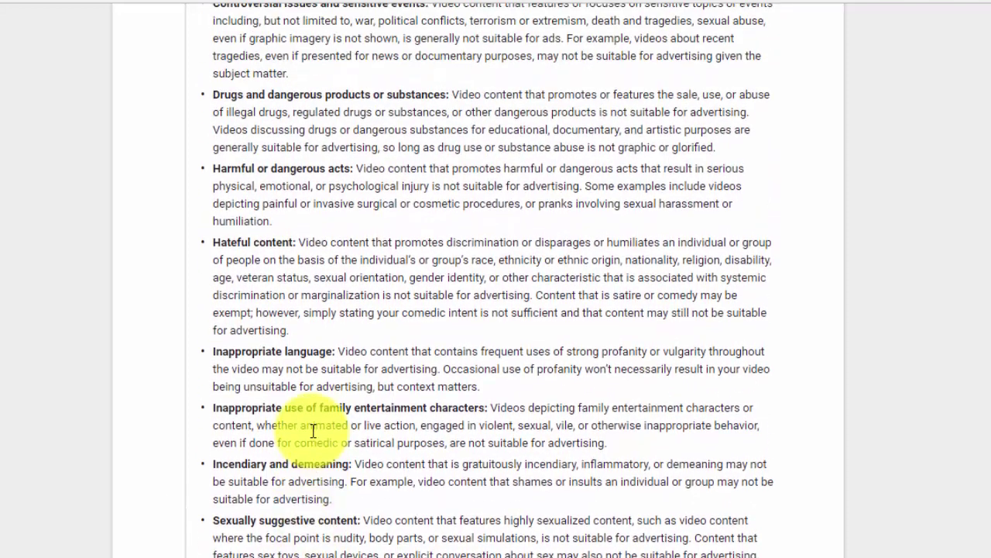
scroll(312, 431, "up", 1)
scroll(312, 436, "up", 1)
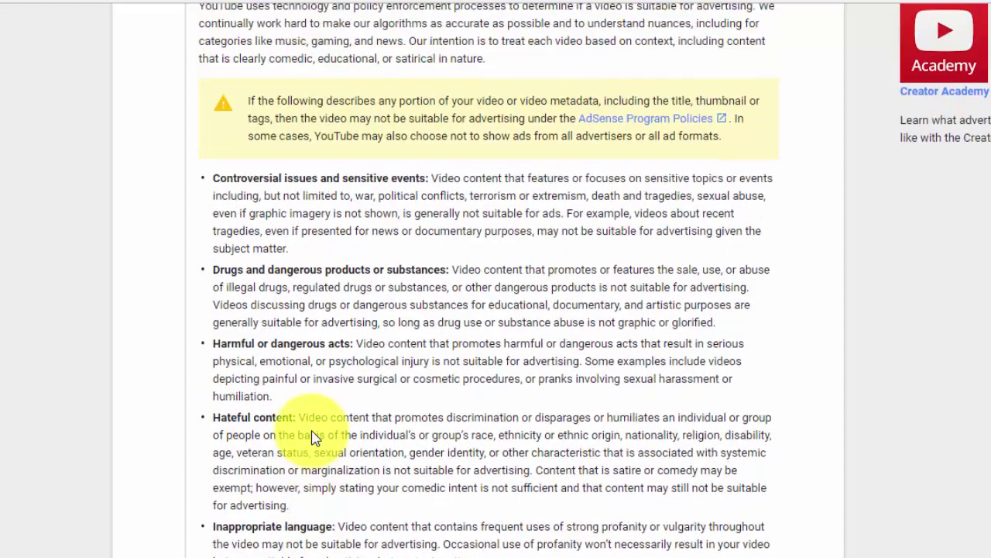
scroll(315, 431, "up", 1)
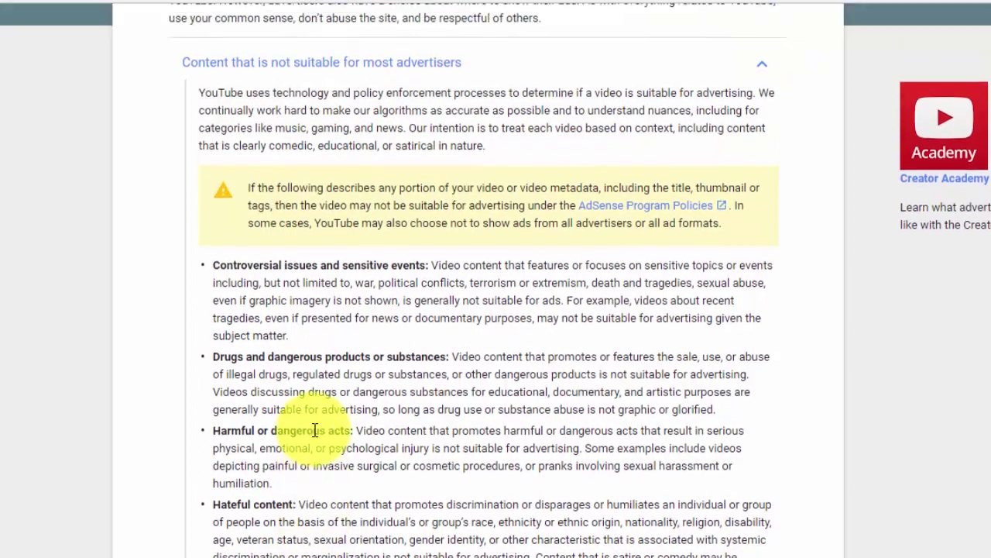
scroll(315, 430, "up", 2)
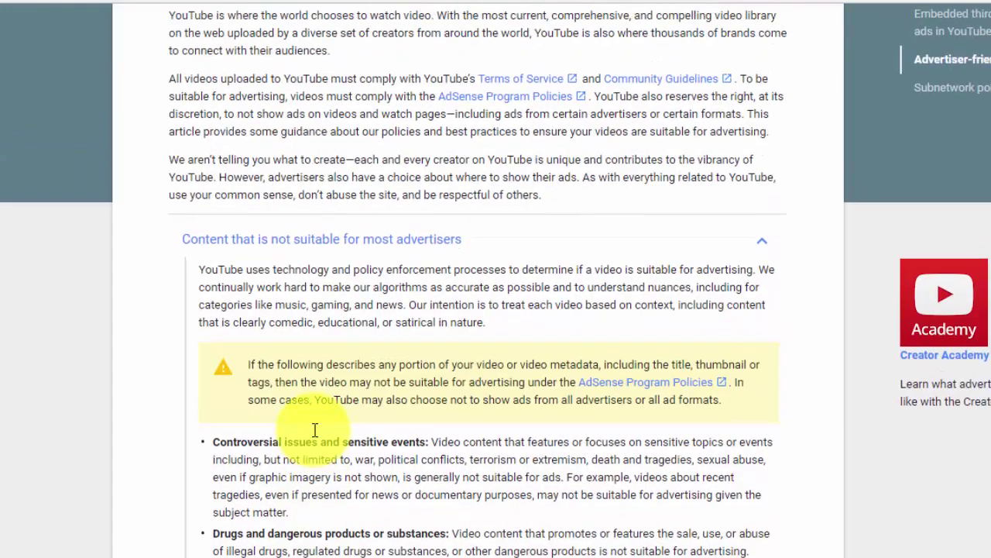
scroll(312, 434, "up", 2)
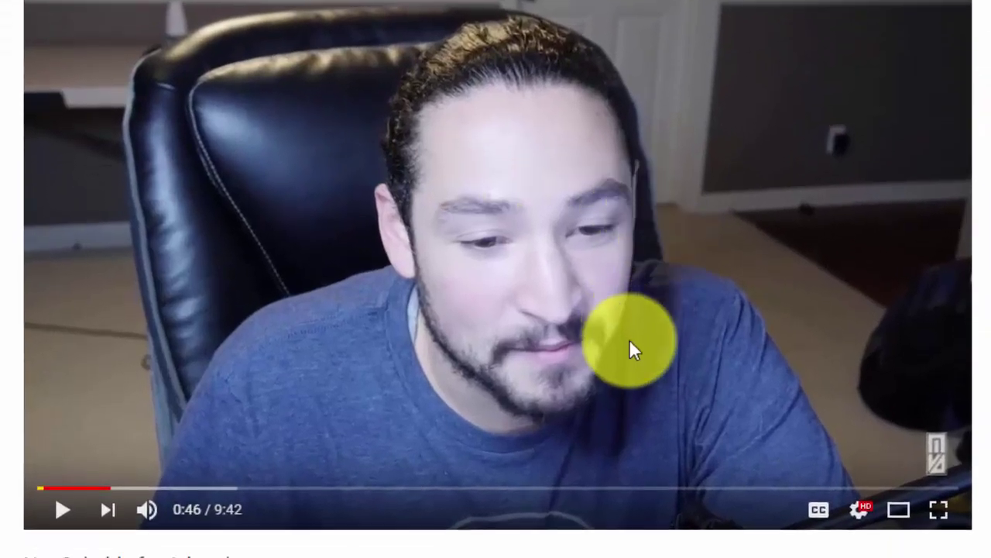
- Examine the watch page of the "Not Suitable for Advertisers" video, including its title, description and category
scroll(629, 348, "down", 1)
scroll(403, 503, "down", 1)
scroll(402, 504, "down", 2)
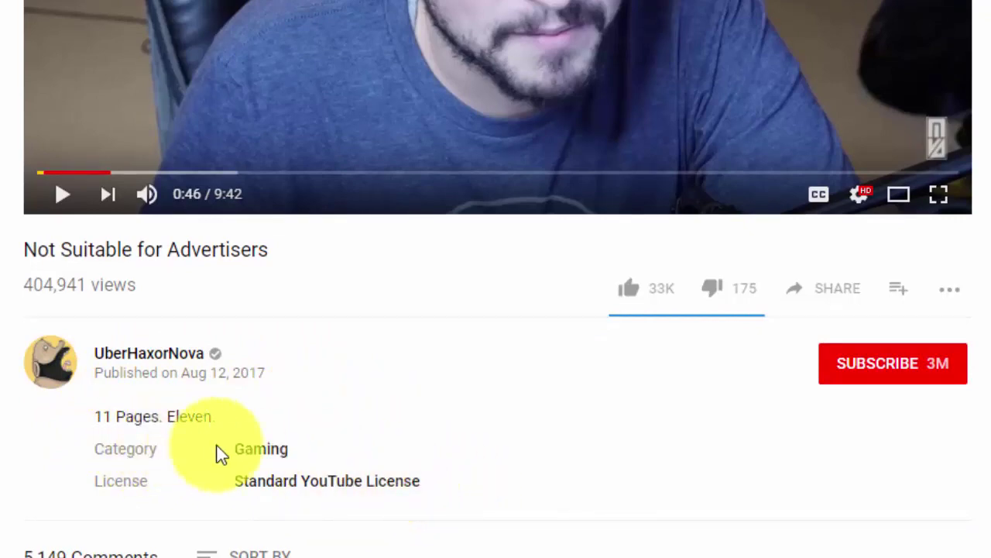
scroll(624, 392, "up", 3)
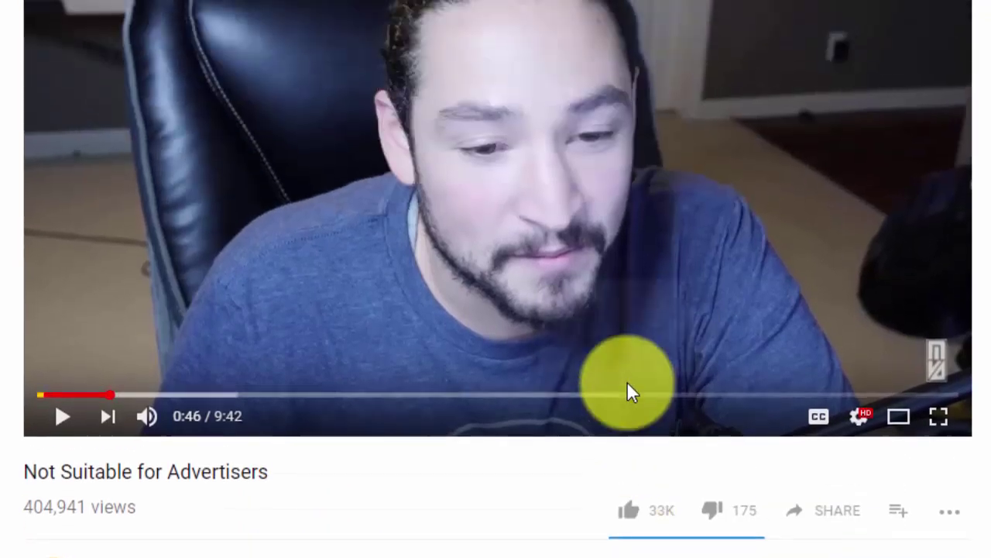
scroll(628, 387, "up", 2)
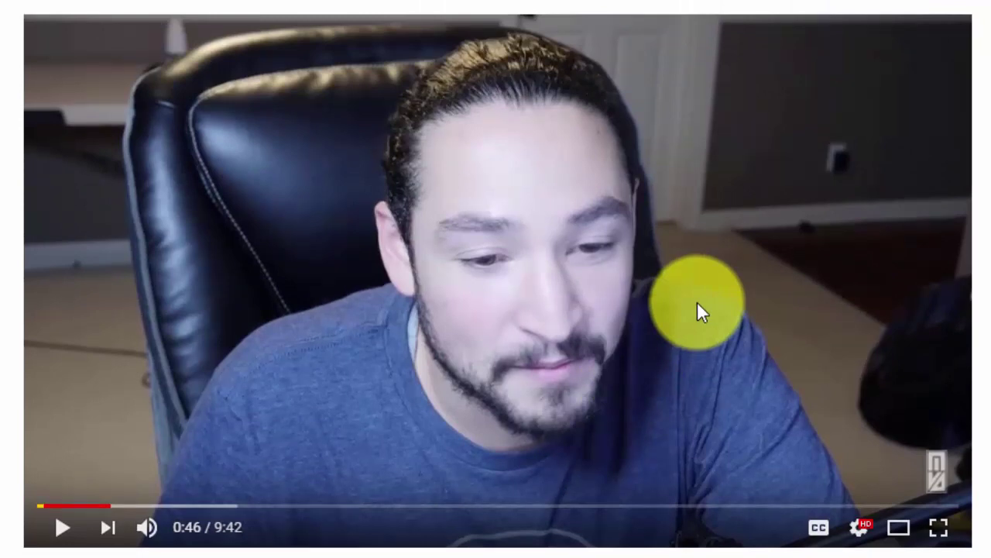
scroll(697, 308, "down", 2)
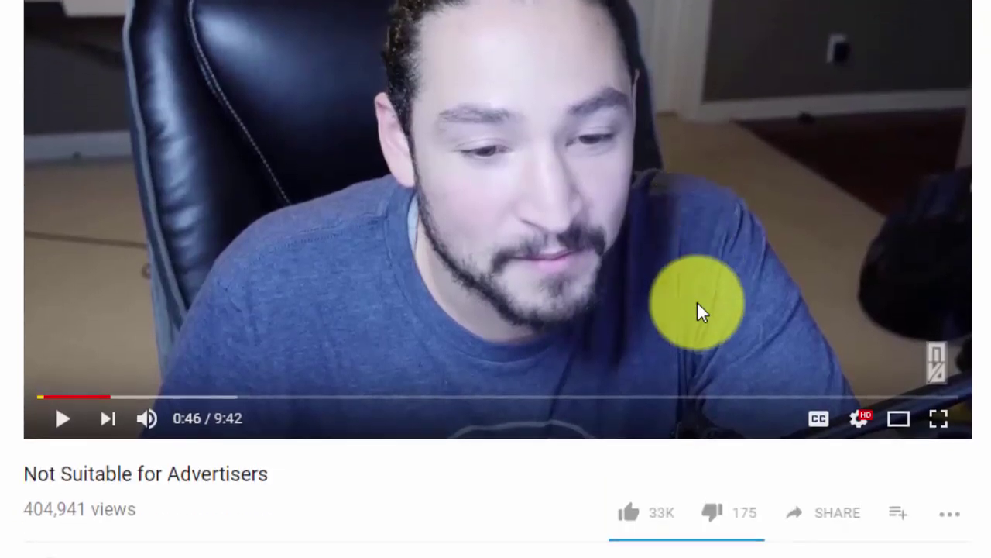
scroll(697, 308, "up", 2)
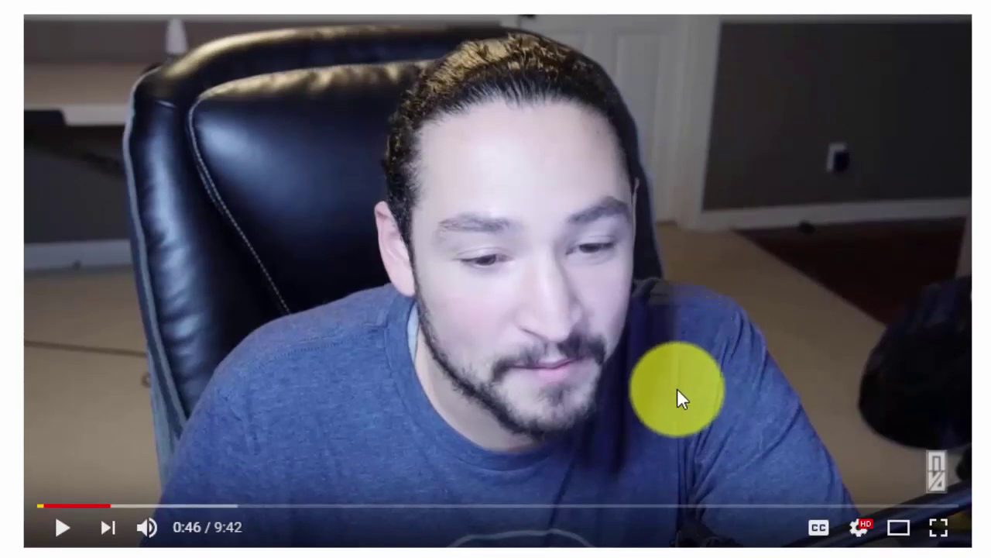
scroll(677, 388, "down", 2)
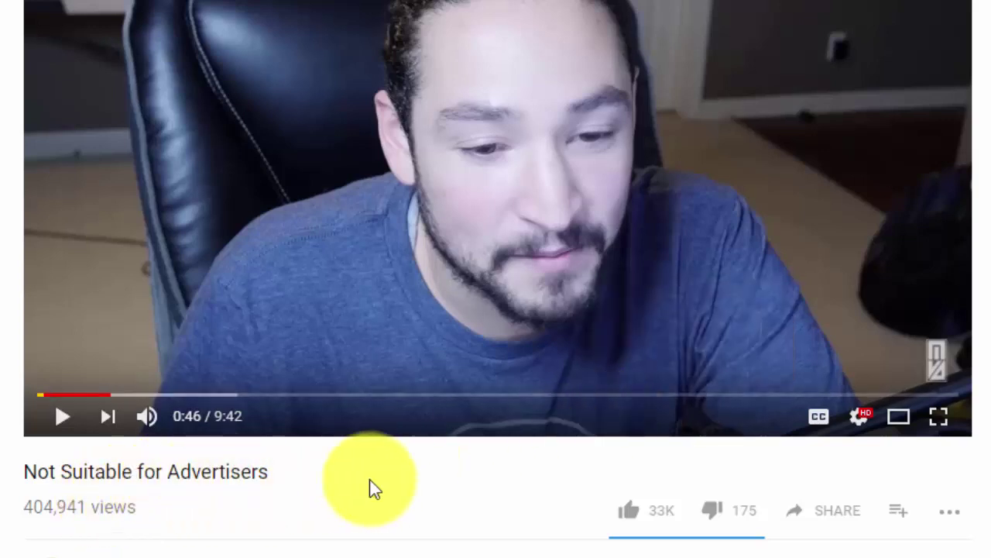
scroll(690, 329, "up", 2)
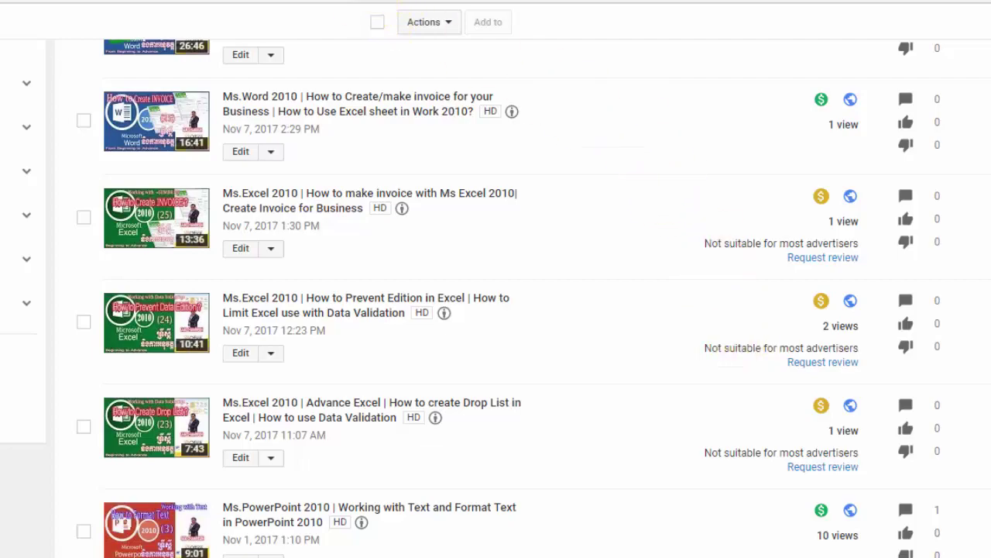
- From the uploaded videos list, open the review request for "Ms.Excel 2010 | How to make invoice with Ms Excel 2010"
left_click(368, 2)
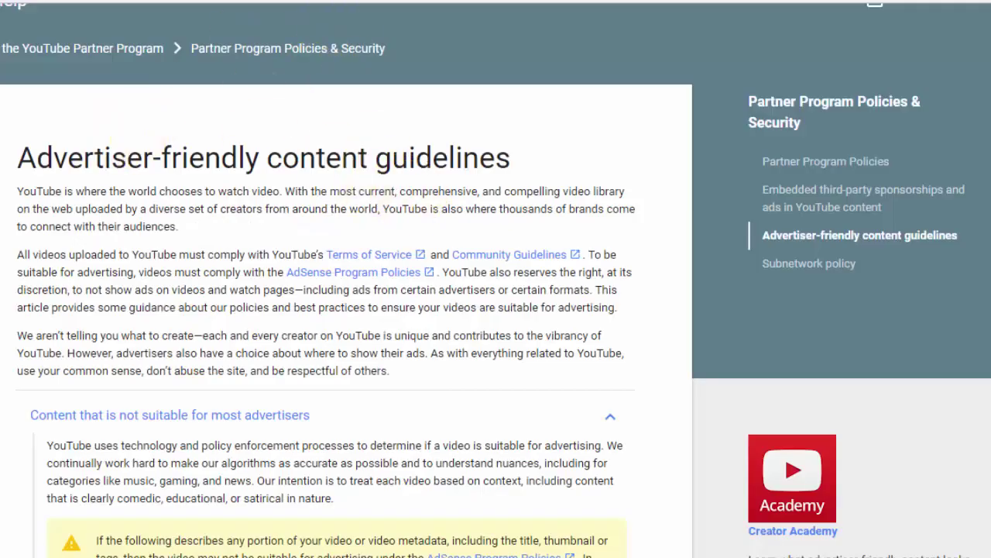
left_click(349, 1)
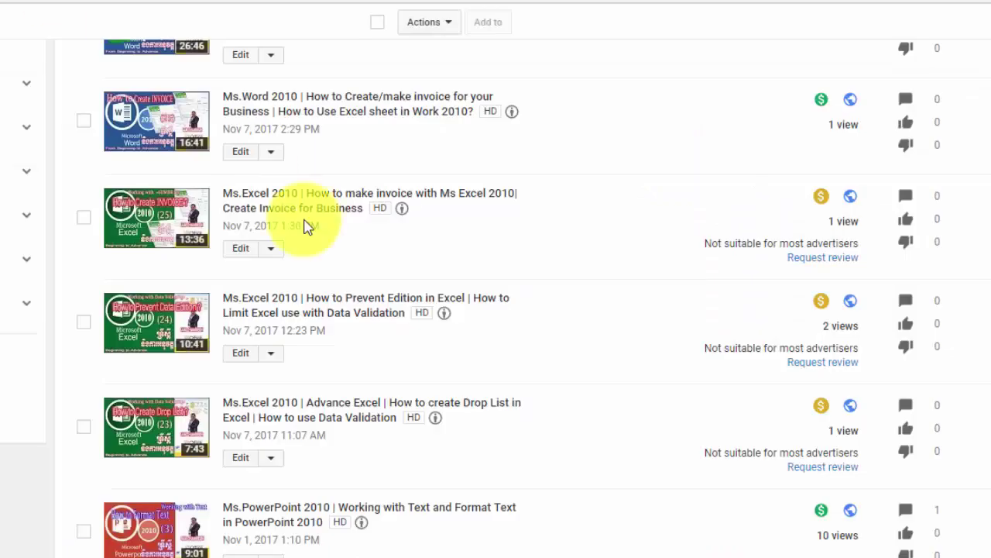
left_click(834, 259)
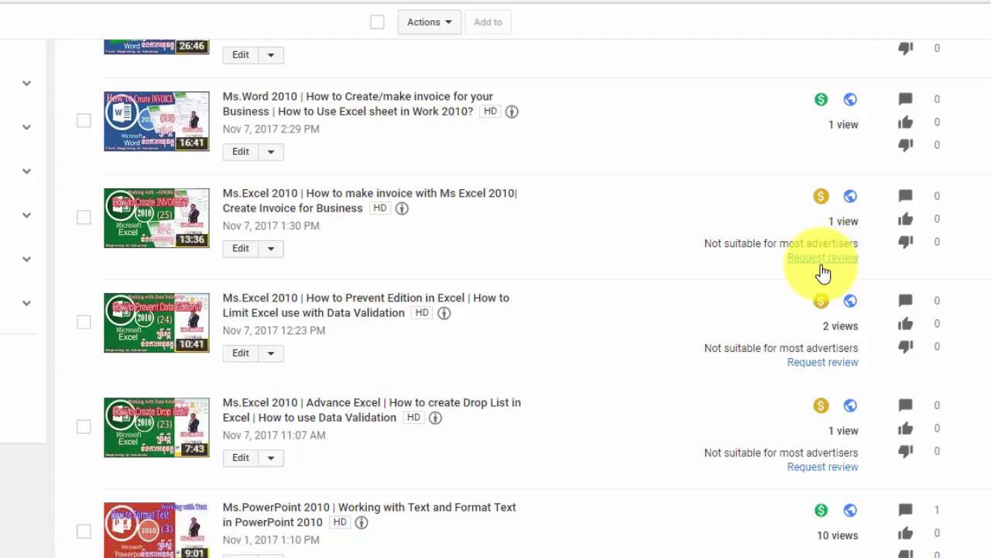
left_click(822, 266)
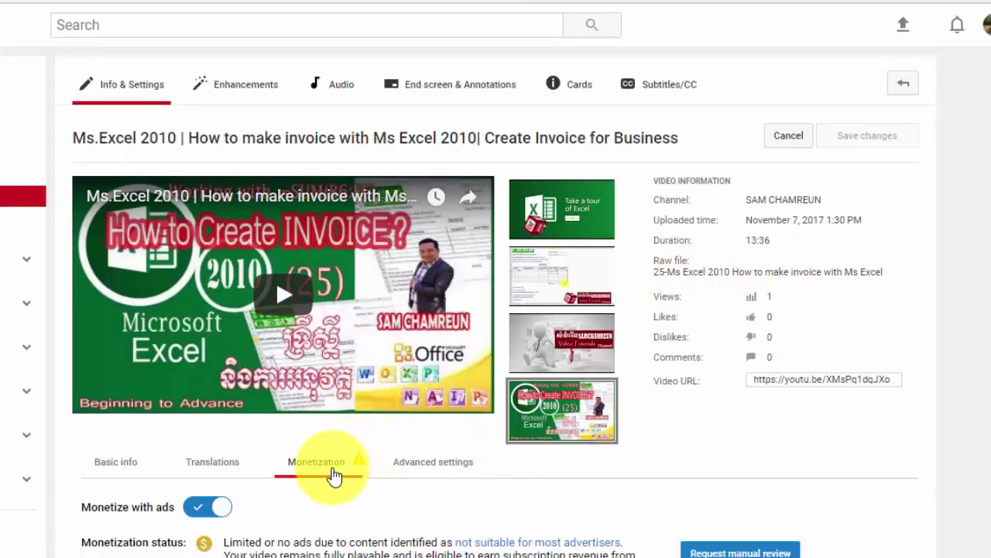
- Examine the invoice video's monetization status, the reasons given, its ad formats and its ad breaks
scroll(364, 474, "down", 4)
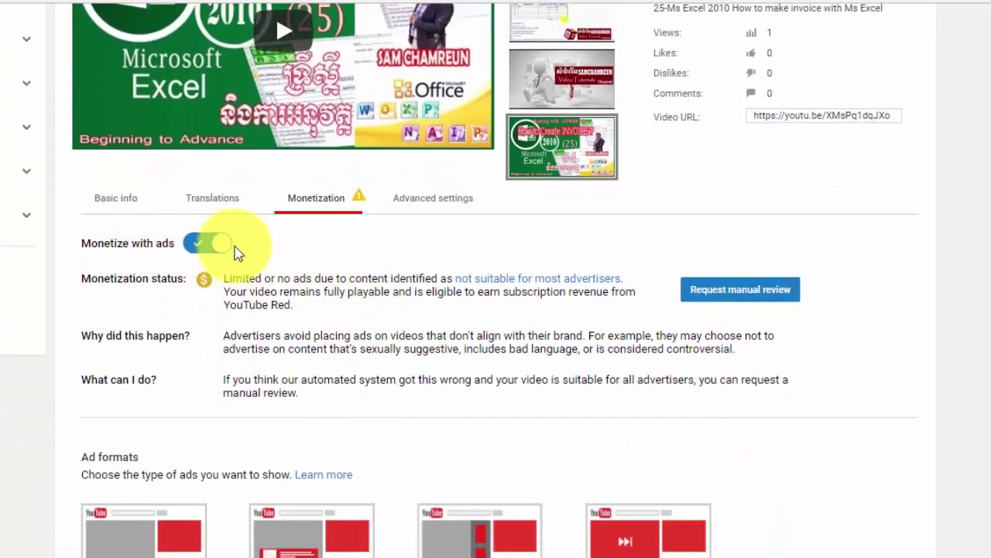
scroll(239, 250, "down", 1)
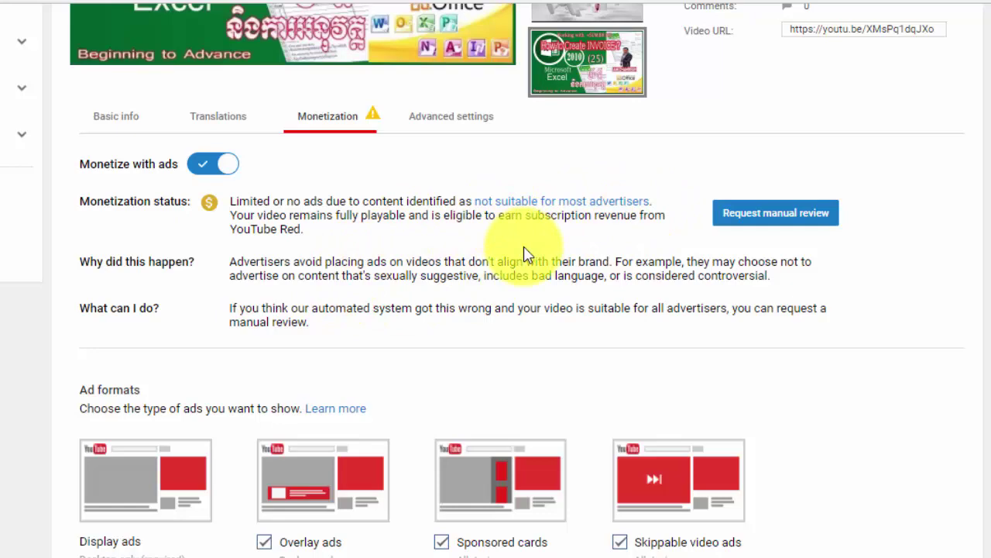
scroll(519, 254, "up", 4)
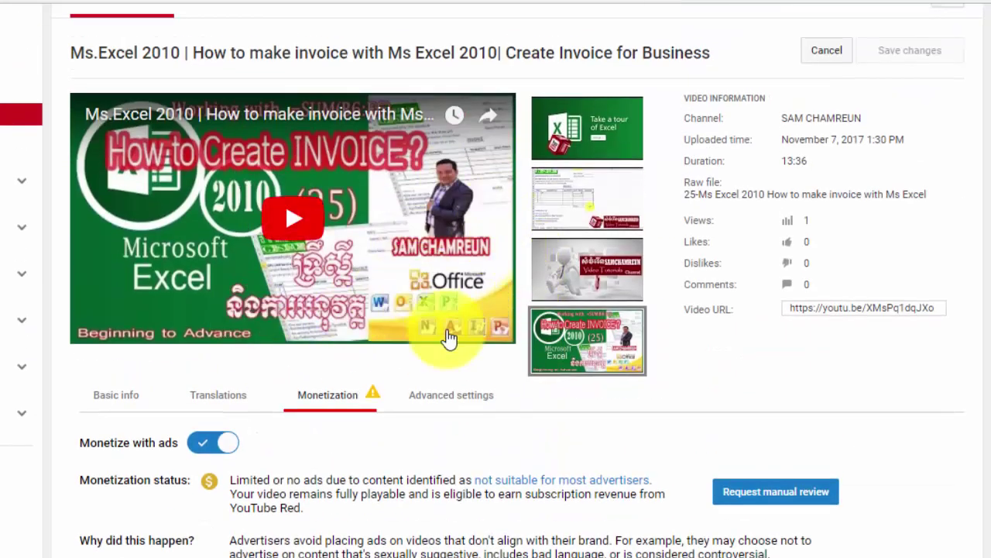
scroll(474, 373, "down", 1)
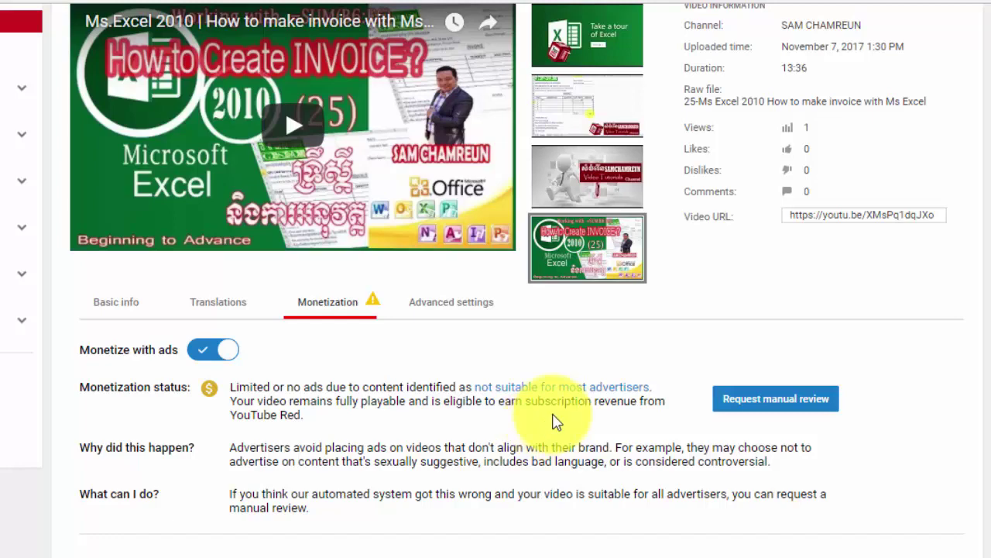
scroll(609, 372, "down", 2)
scroll(612, 368, "down", 6)
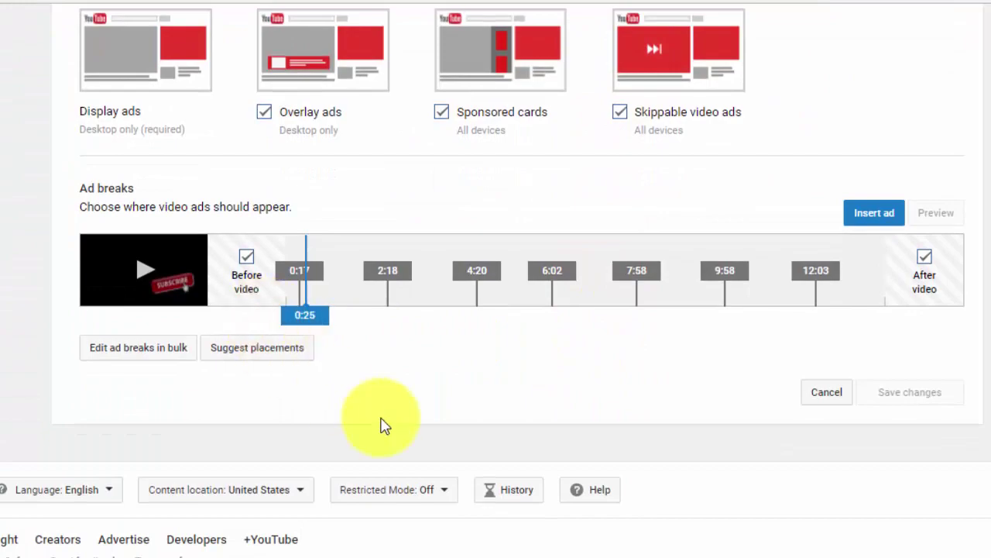
scroll(282, 402, "up", 6)
scroll(303, 400, "down", 6)
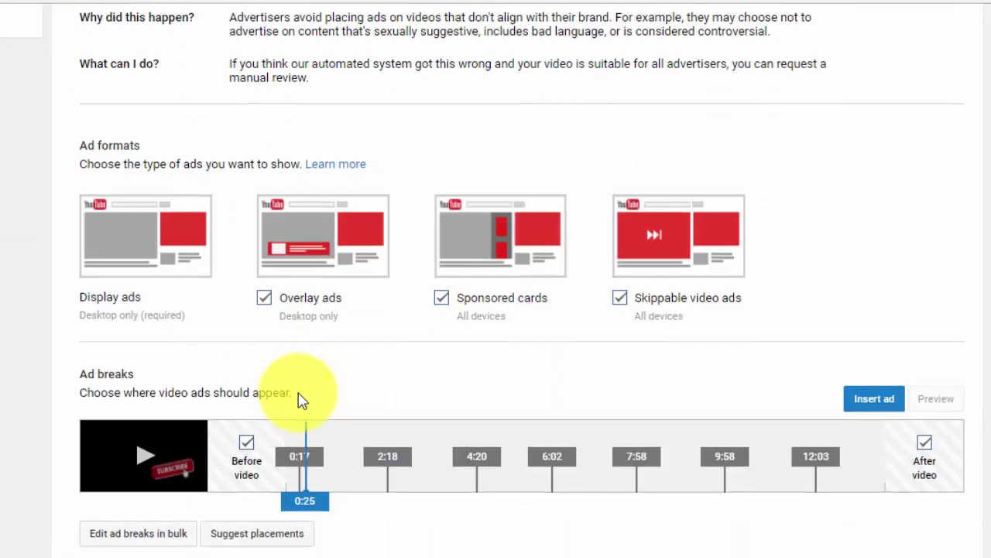
scroll(341, 424, "up", 6)
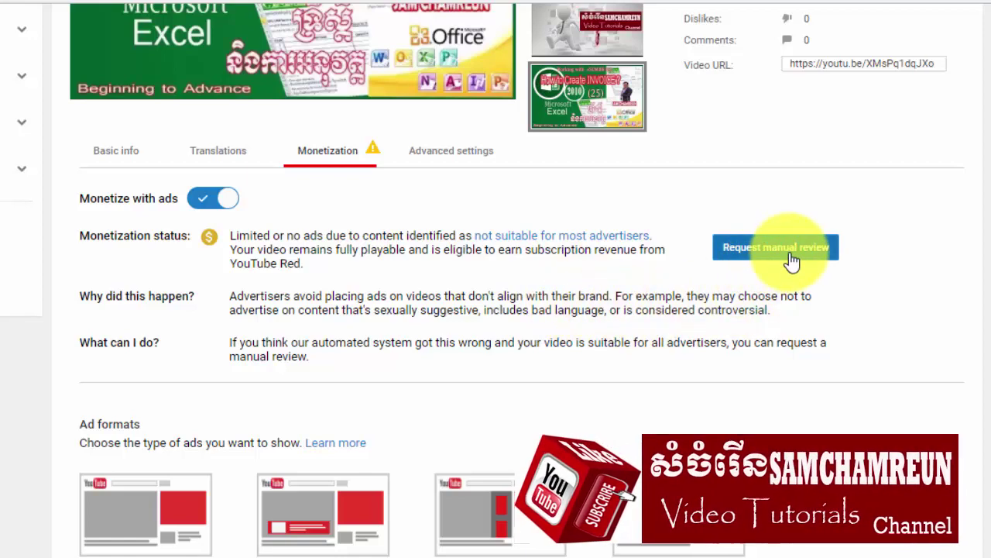
- Request a manual review of the invoice video, confirming it is suitable for all advertisers, and check its monetization status
left_click(767, 248)
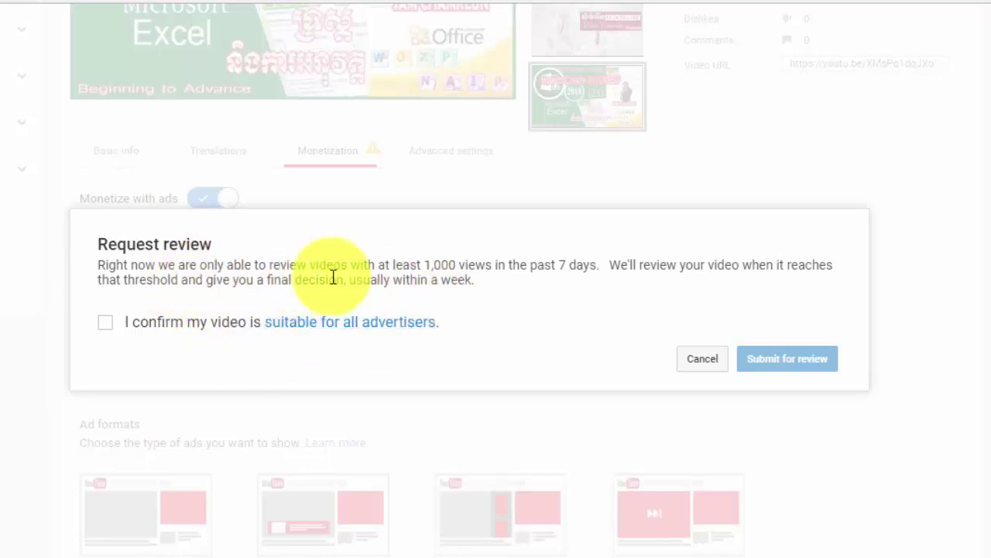
left_click(106, 324)
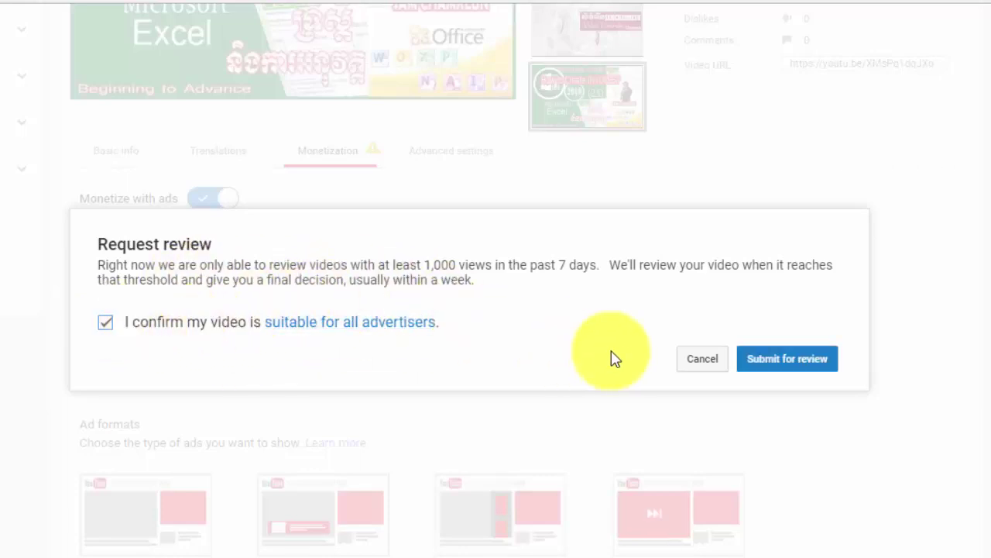
left_click(788, 360)
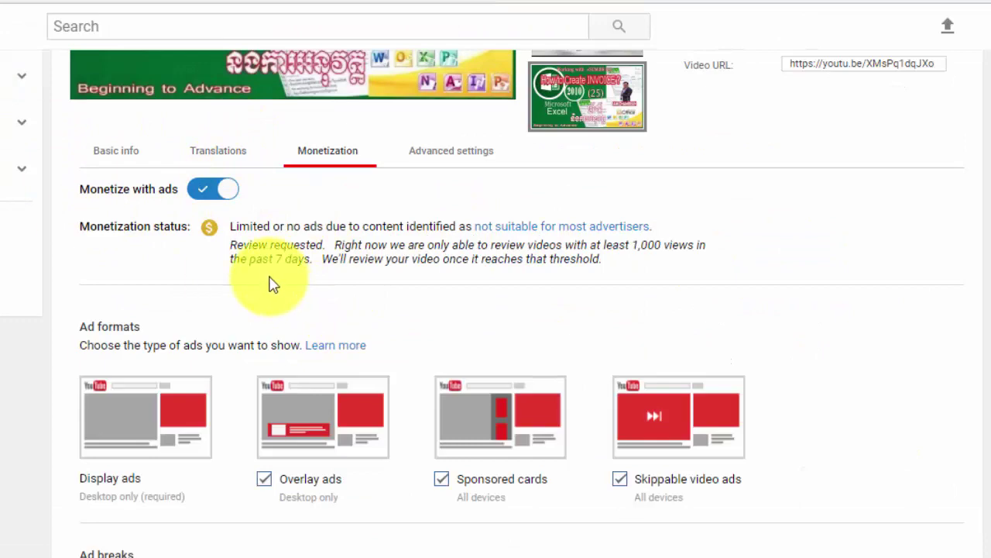
scroll(122, 187, "down", 1)
scroll(89, 217, "down", 4)
scroll(60, 186, "up", 4)
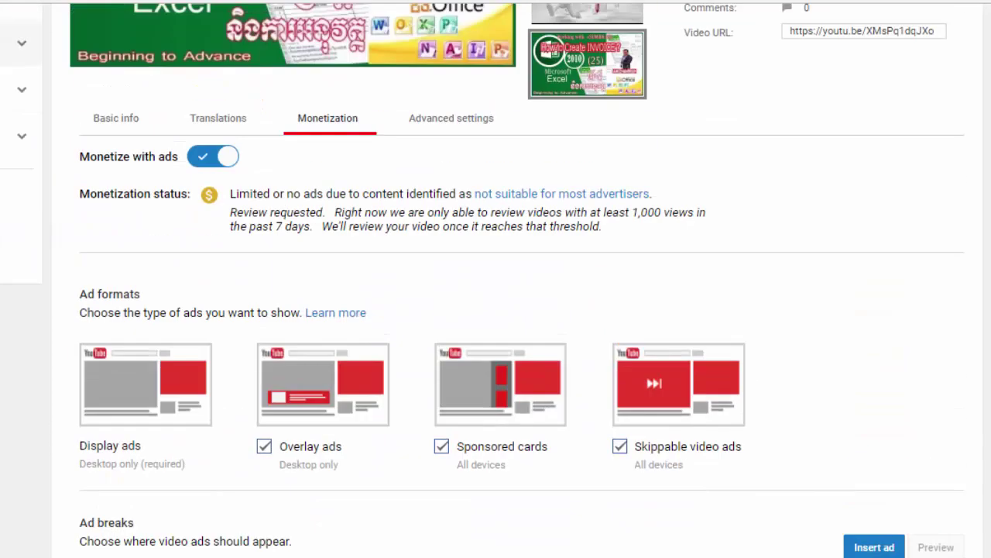
- Return to the uploaded videos list and open the review request for "Ms.Excel 2010 | How to Prevent Edition in Excel"
key("alt+Left")
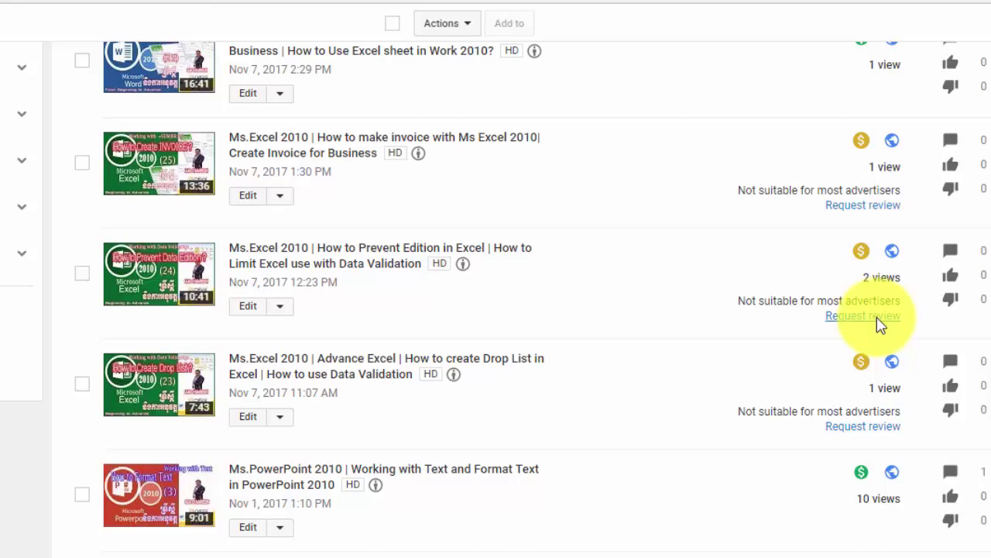
left_click(879, 318)
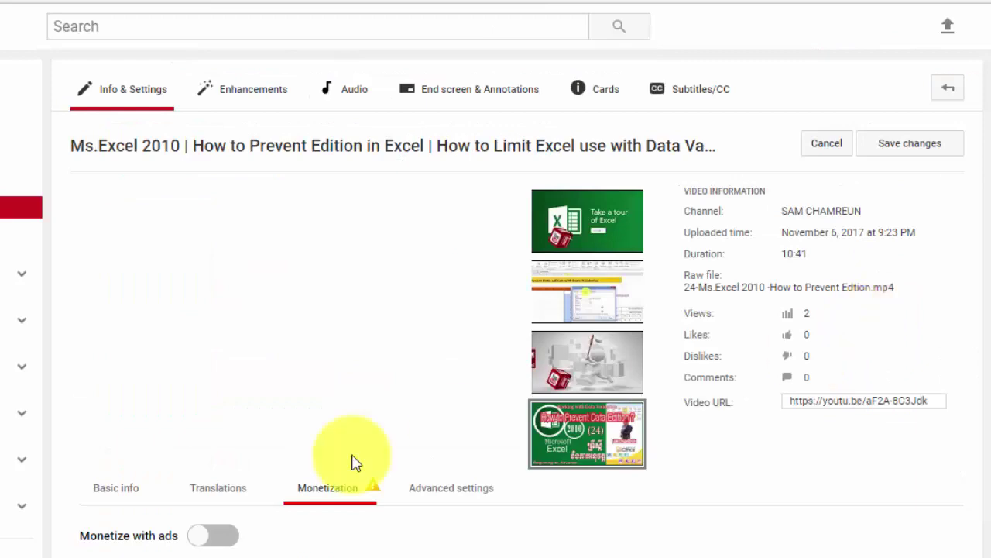
scroll(454, 436, "down", 5)
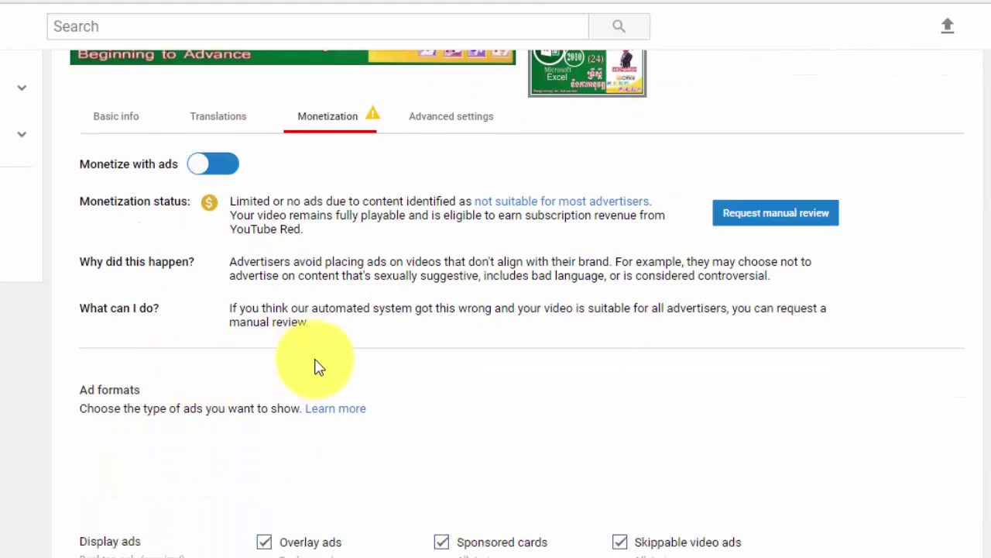
- Request a manual review of the "How to Prevent Edition in Excel" video, confirming it is suitable for all advertisers, and check its monetization status
left_click(775, 213)
left_click(104, 322)
left_click(807, 350)
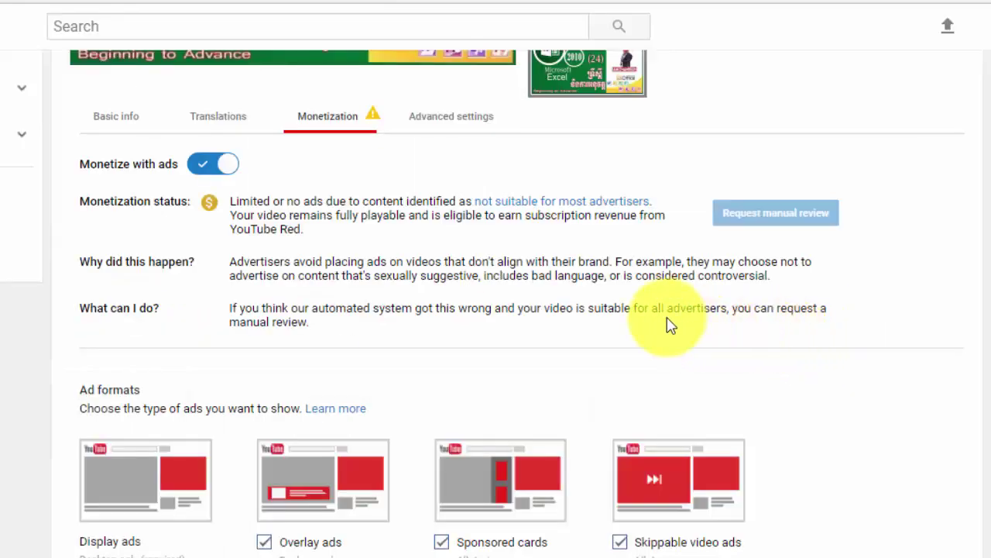
scroll(671, 326, "up", 1)
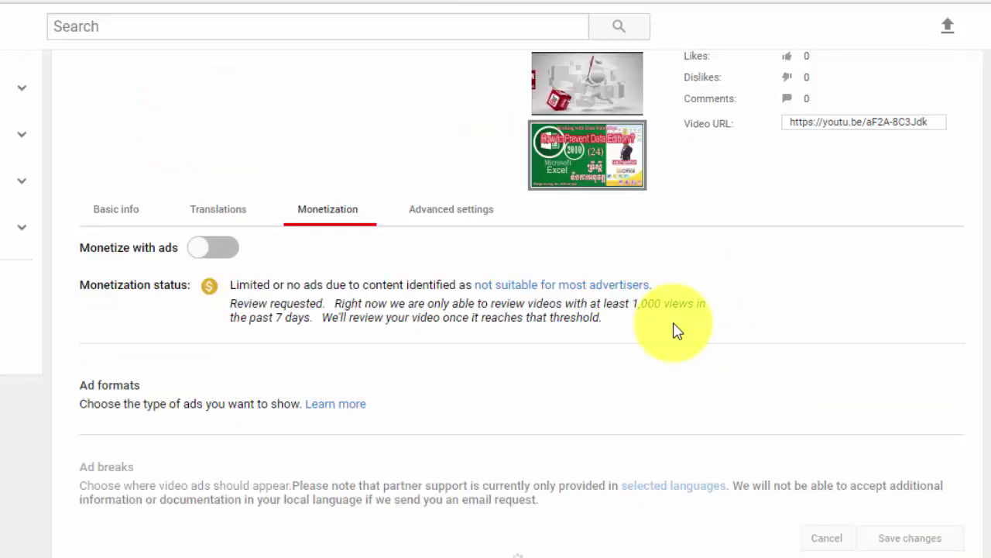
scroll(642, 354, "up", 1)
scroll(630, 352, "up", 2)
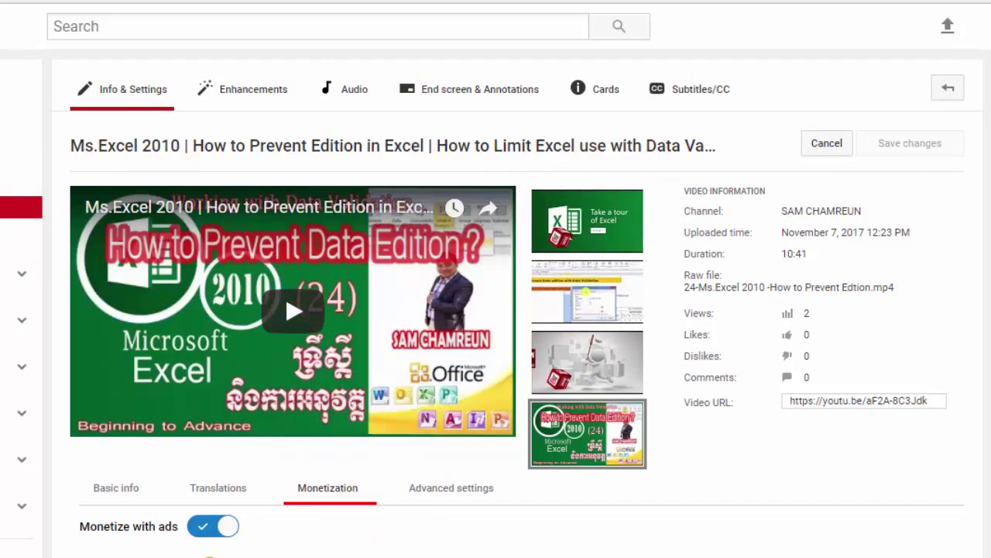
- Go back to the uploaded videos and open the review request for "Ms.Excel 2010 | Advance Excel | How to create Drop List in Excel"
left_click(11, 0)
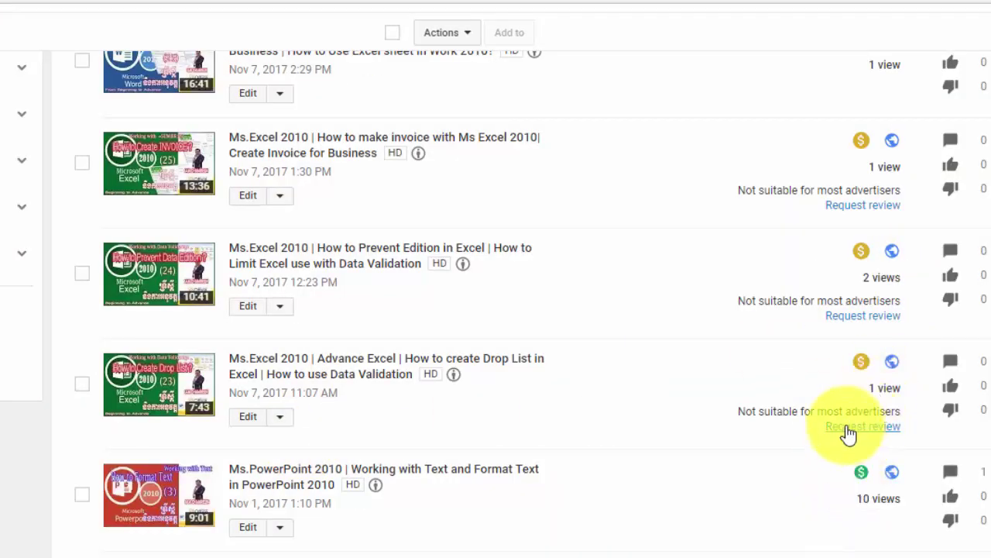
left_click(235, 304)
left_click(213, 535)
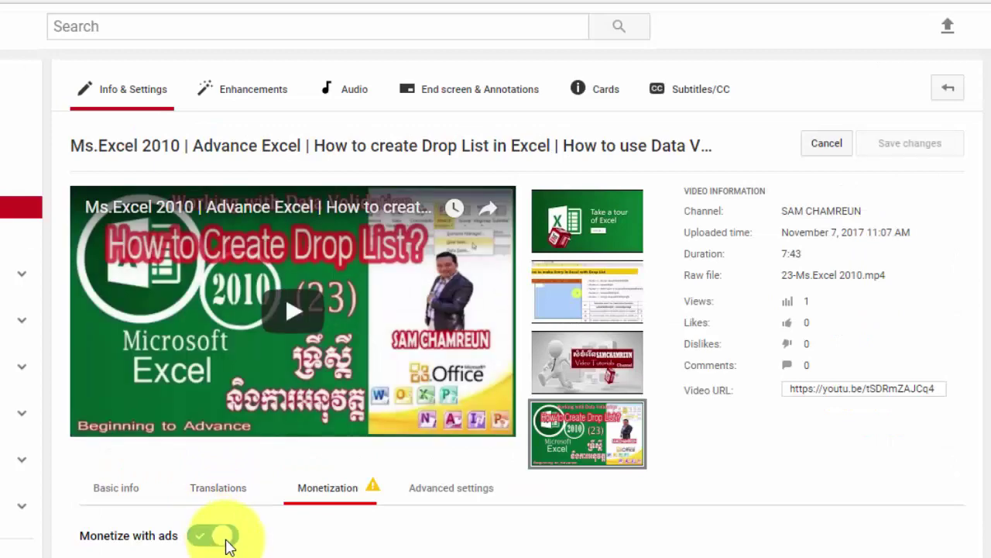
scroll(328, 475, "down", 6)
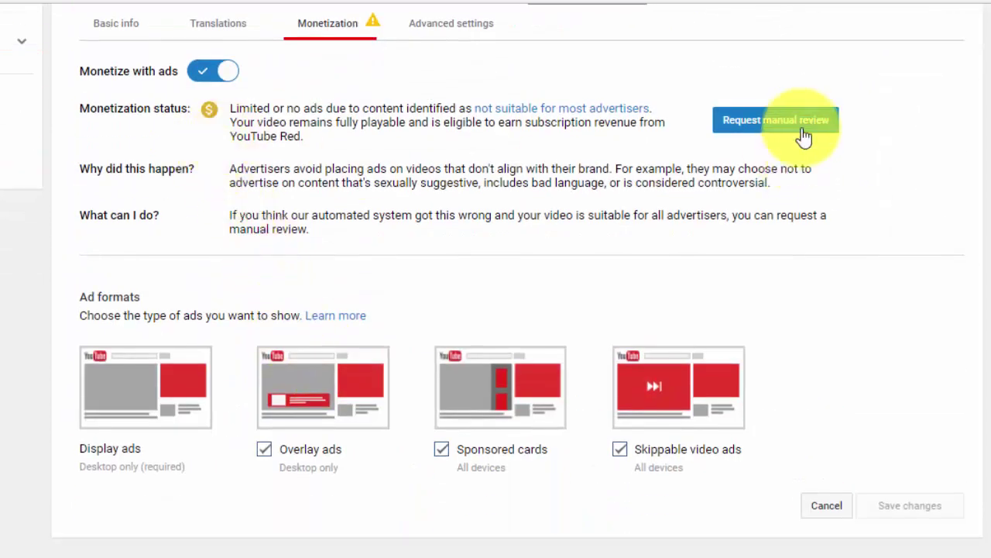
- Request a manual review of the drop list video, confirming it is suitable for all advertisers, and check its monetization status and ad formats
left_click(787, 122)
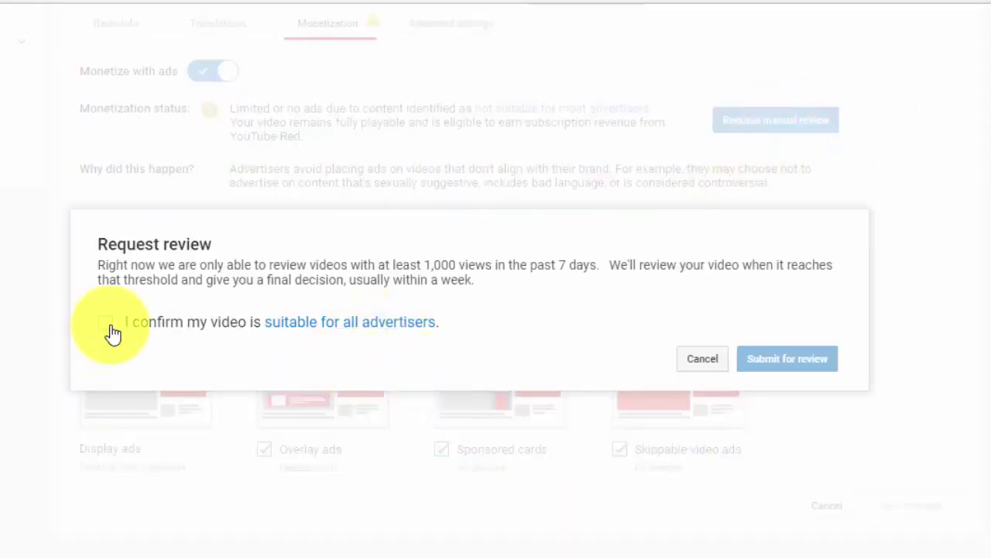
left_click(109, 325)
left_click(794, 362)
scroll(317, 336, "up", 3)
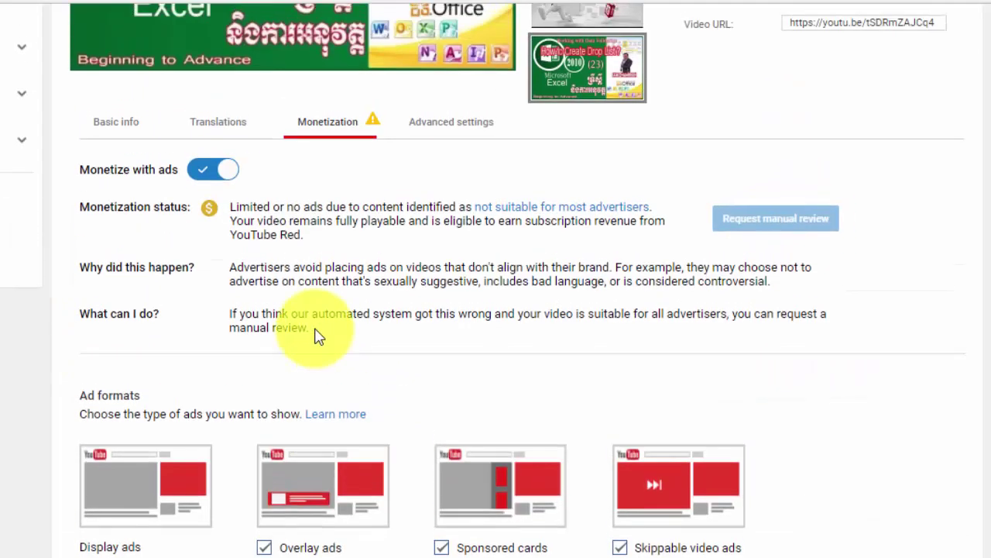
scroll(315, 336, "down", 4)
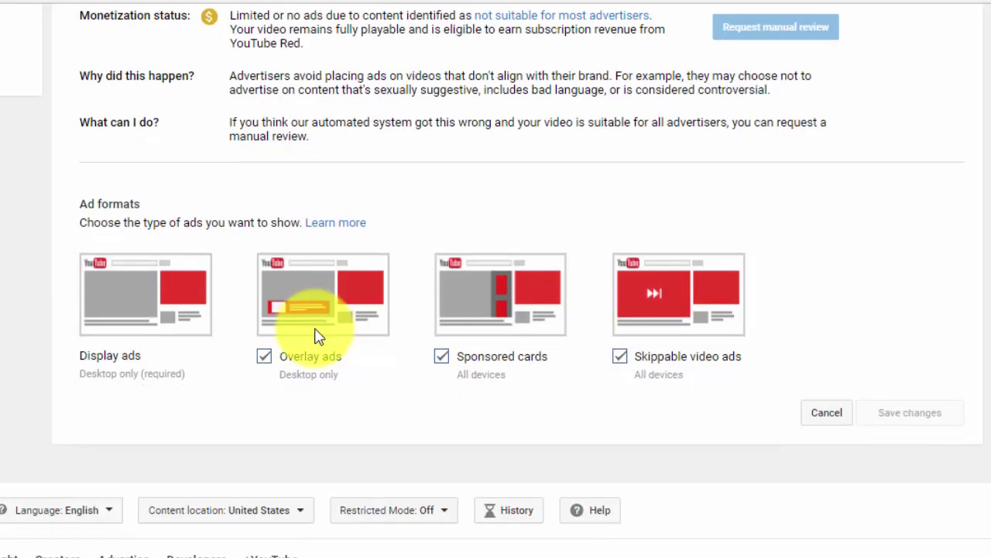
scroll(315, 333, "up", 8)
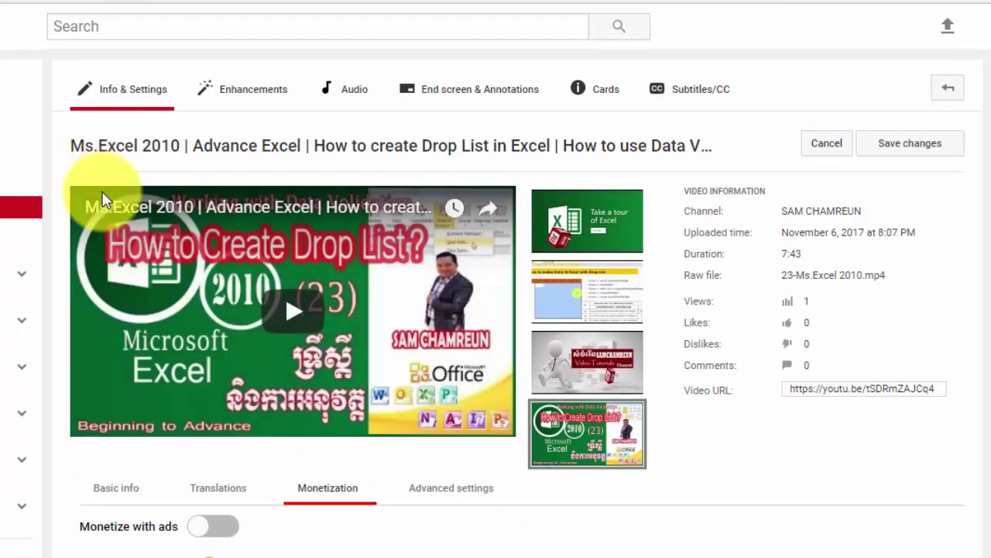
scroll(101, 197, "down", 3)
scroll(105, 200, "down", 4)
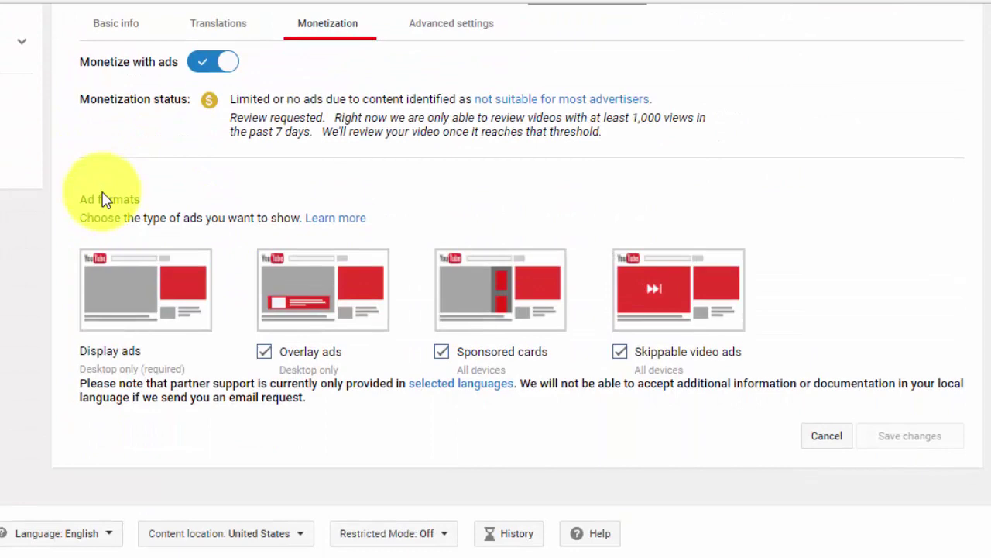
scroll(102, 199, "up", 7)
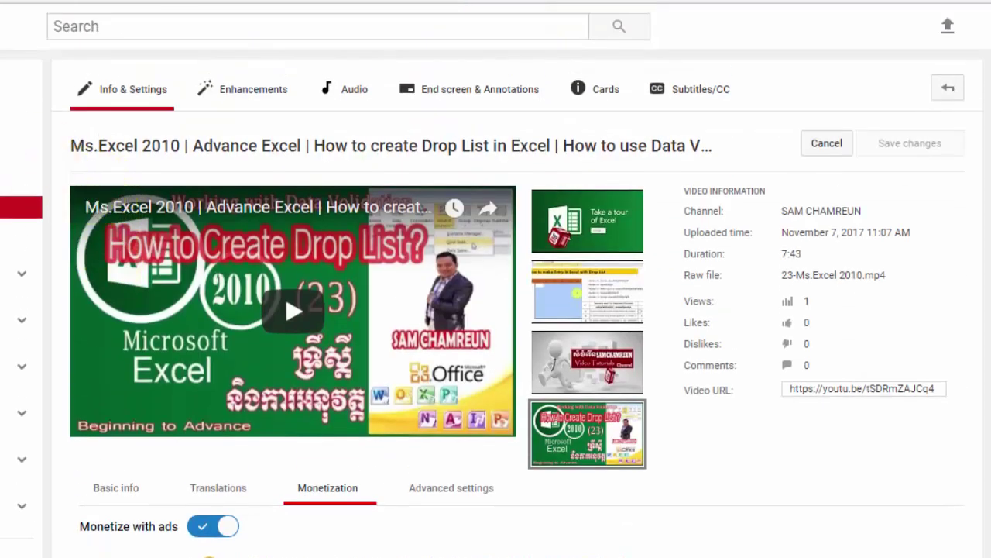
- Return to the uploaded videos list and compare the monetization status of the recent Word and Excel videos
key("alt+Left")
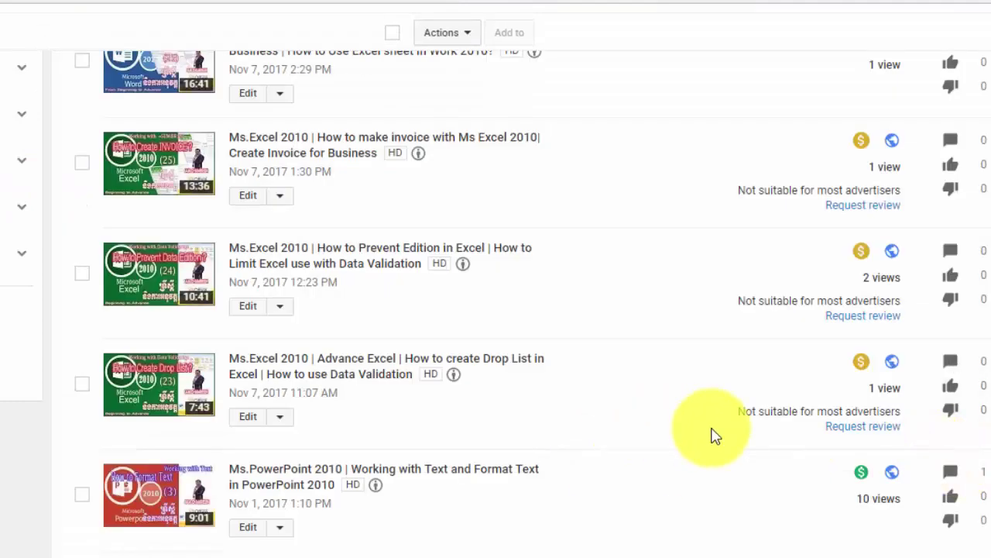
scroll(774, 441, "up", 1)
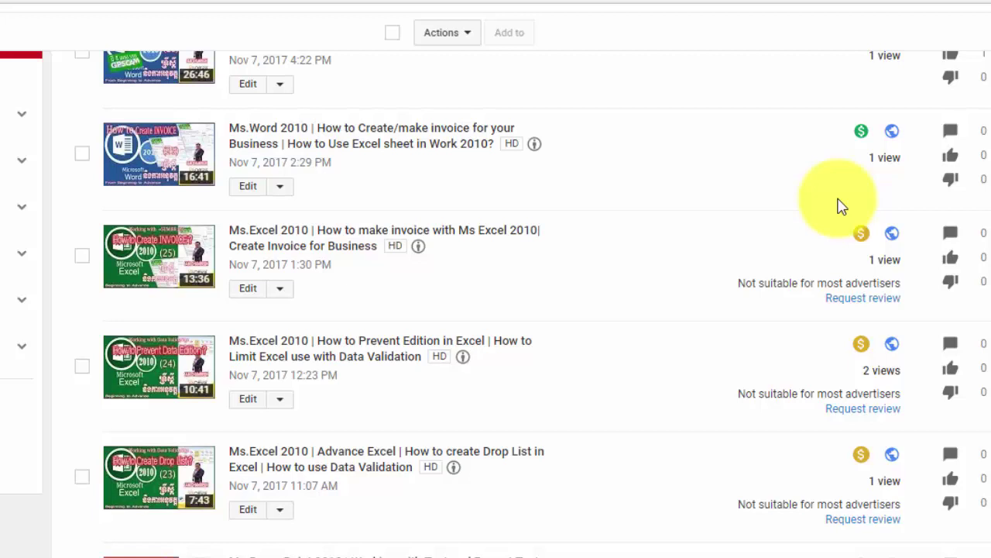
scroll(841, 207, "up", 1)
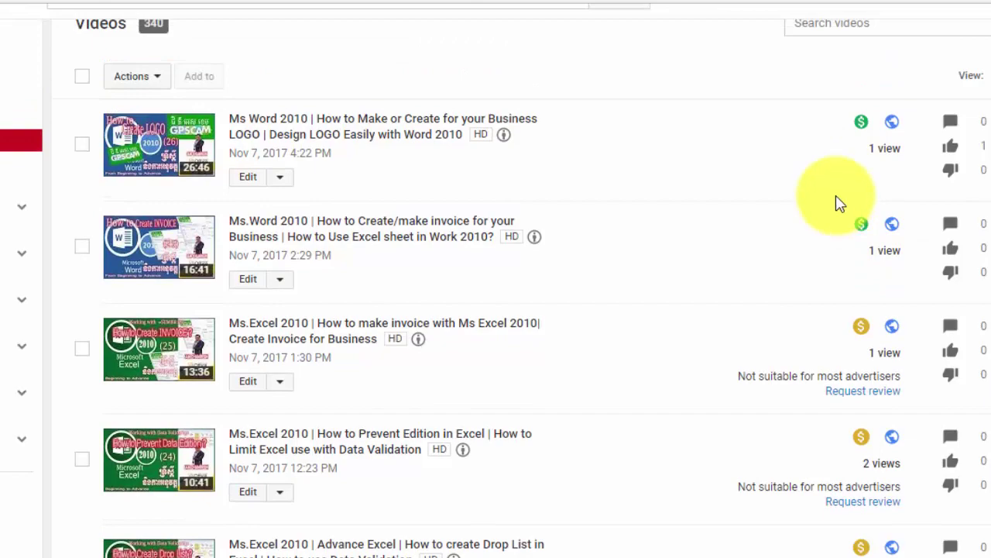
- Switch to the browser window showing the video "The REAL Reason Behind The Advertiser Boycott (WARNING: NON-ADVERTISER FRIENDLY)"
left_click(701, 1)
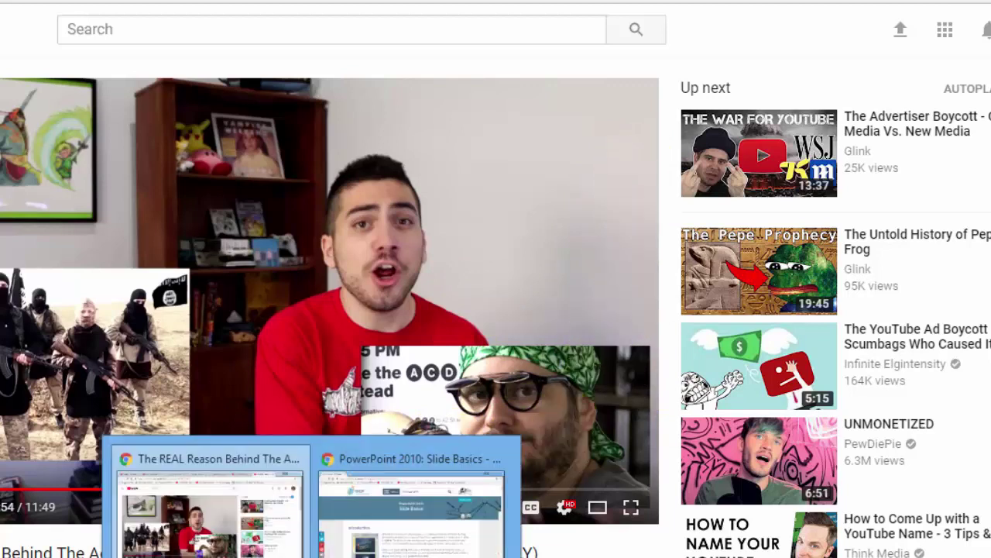
left_click(193, 459)
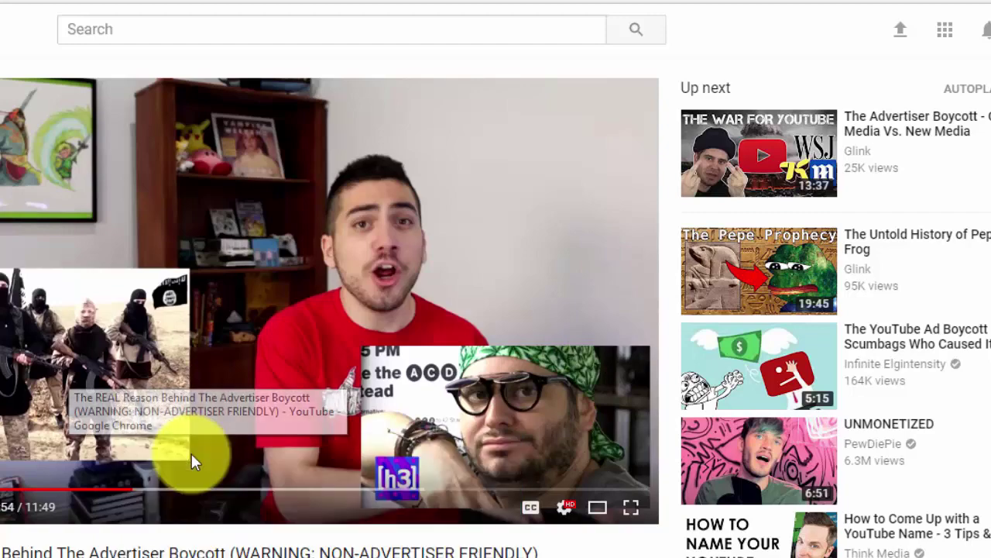